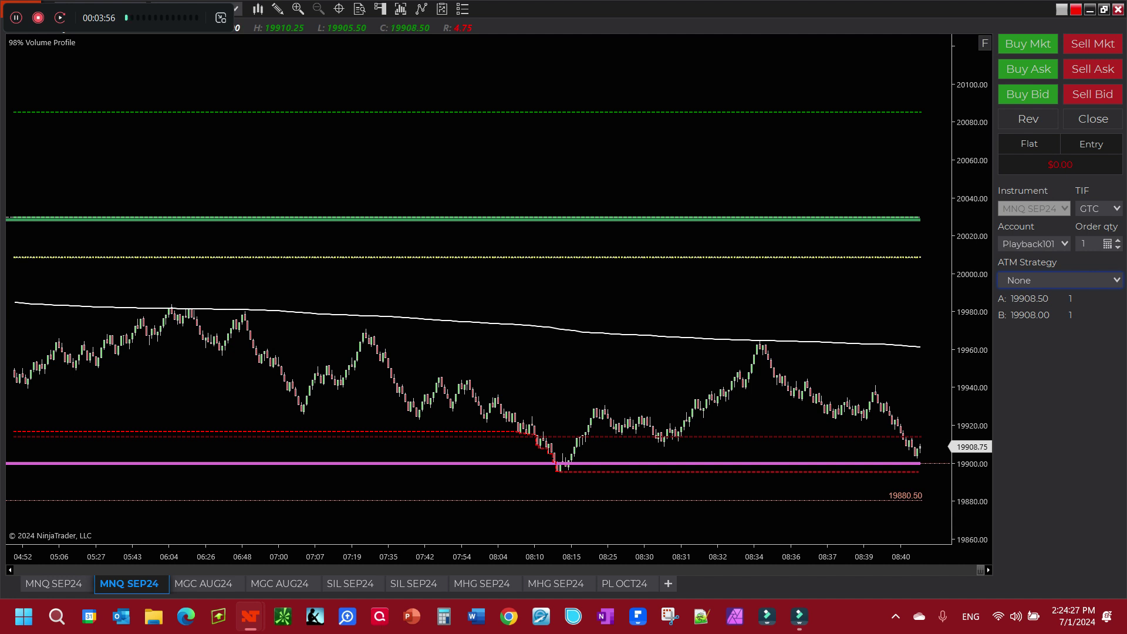
# Create a custom ATM strategy for 1 contract with a stop loss of 301 ticks and a profit target of 100 ticks.
pyautogui.click(1060, 281)
pyautogui.press('Return')
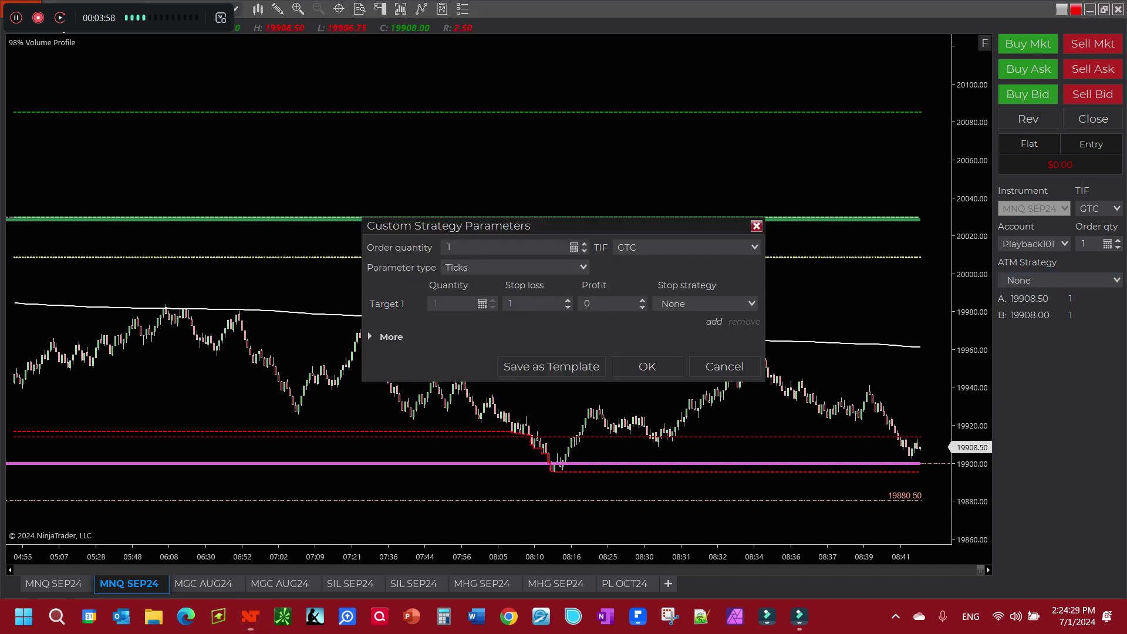
pyautogui.click(449, 247)
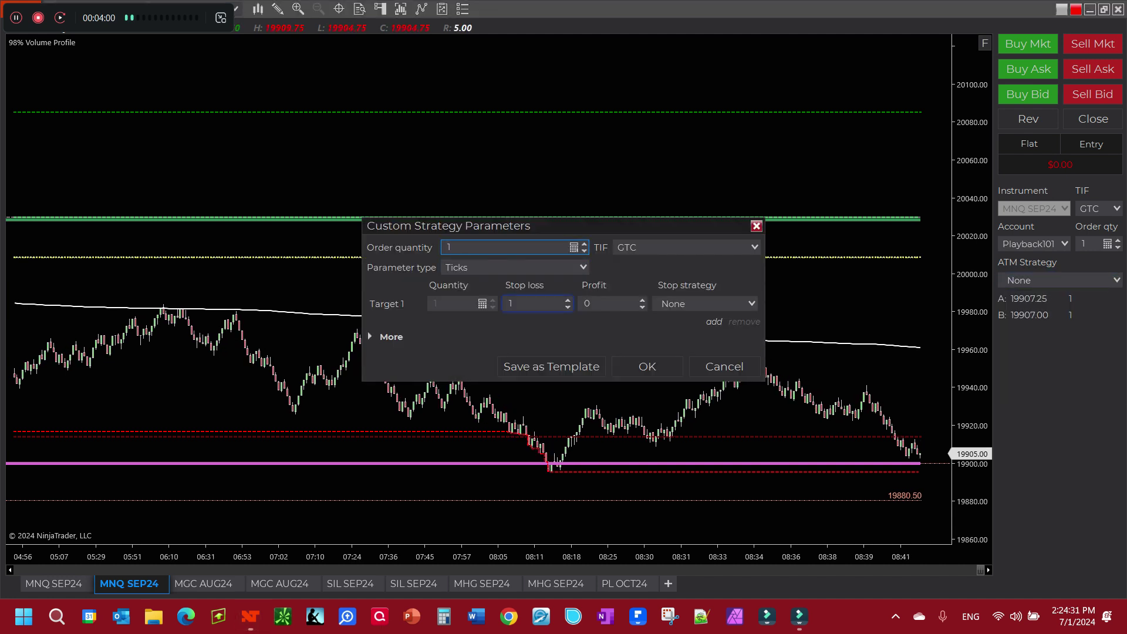
pyautogui.click(510, 304)
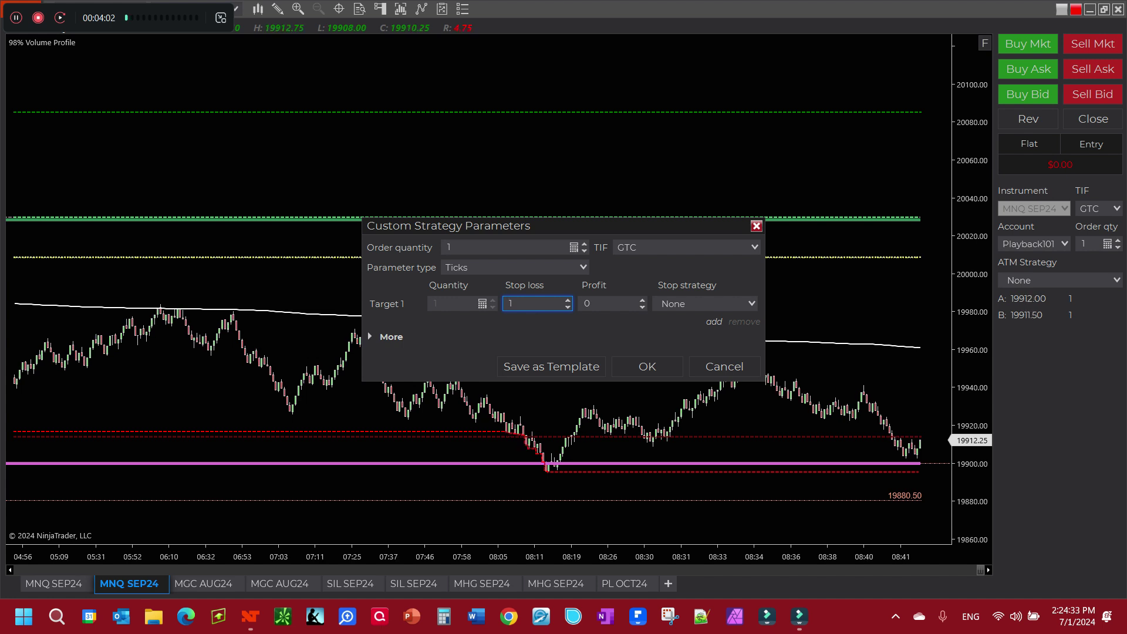
pyautogui.write('301')
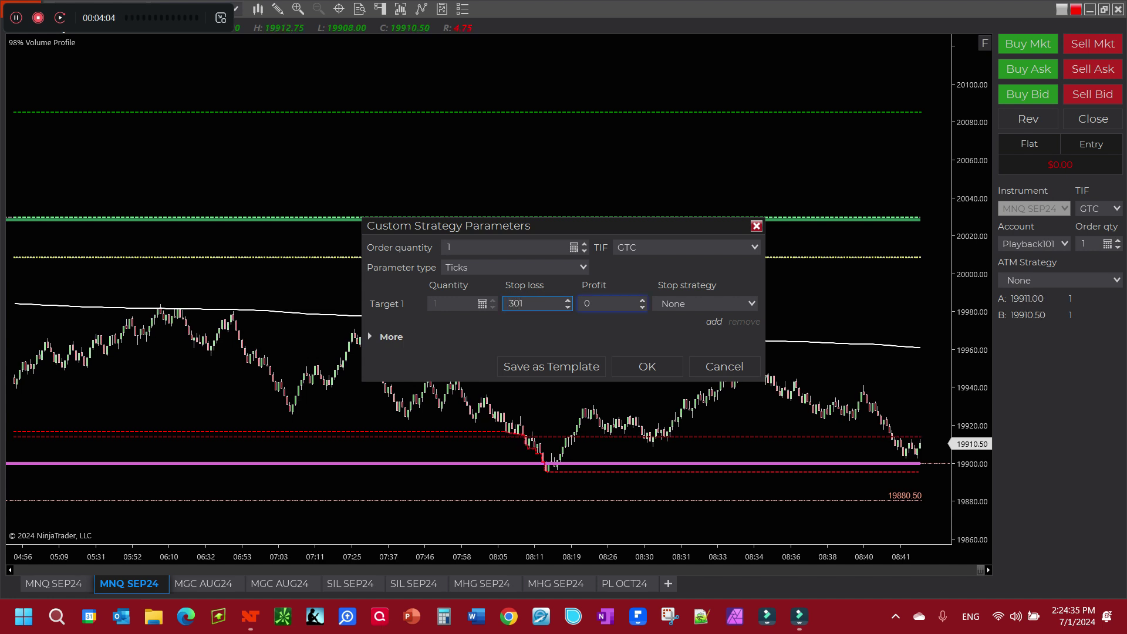
pyautogui.press('Tab')
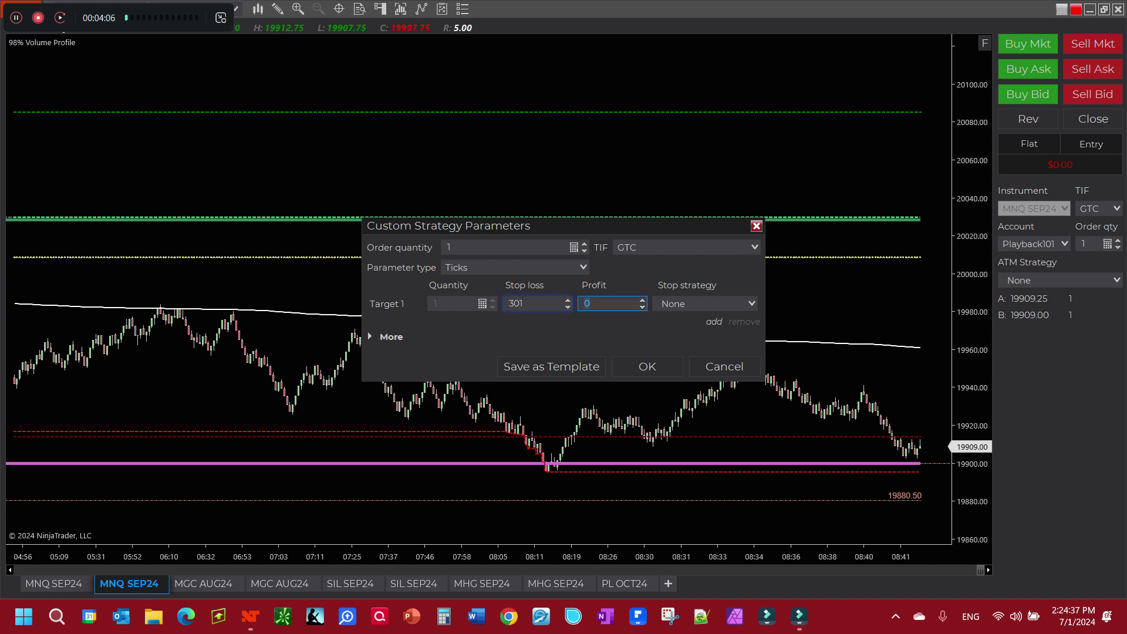
pyautogui.write('100')
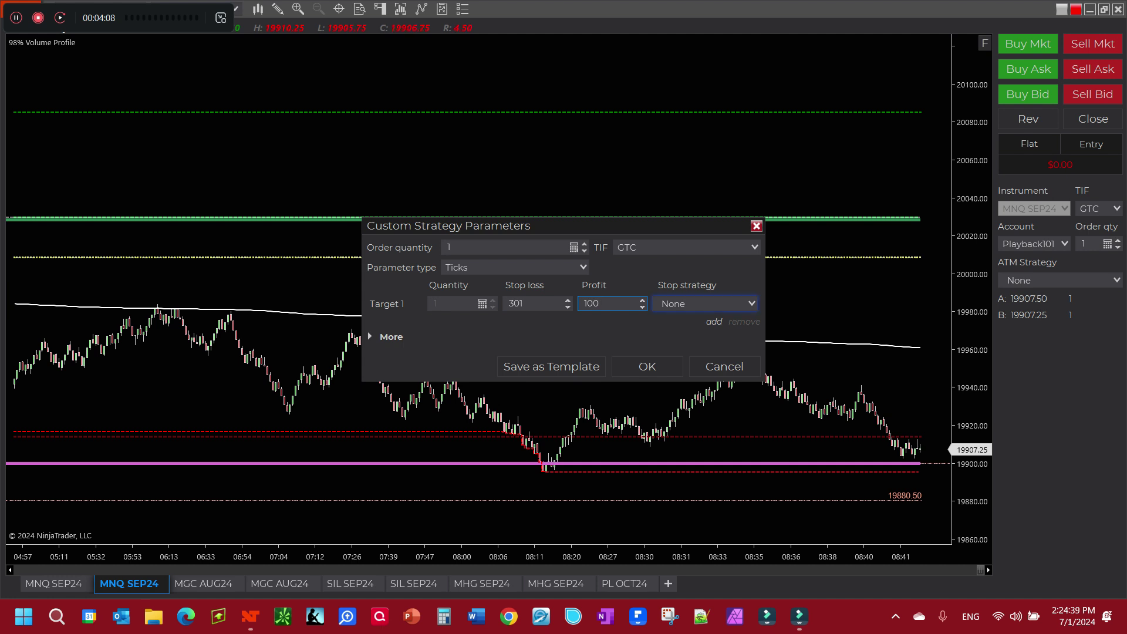
# Give Target 1 a custom stop strategy with an auto breakeven profit trigger of 10 ticks plus 1.
pyautogui.click(706, 304)
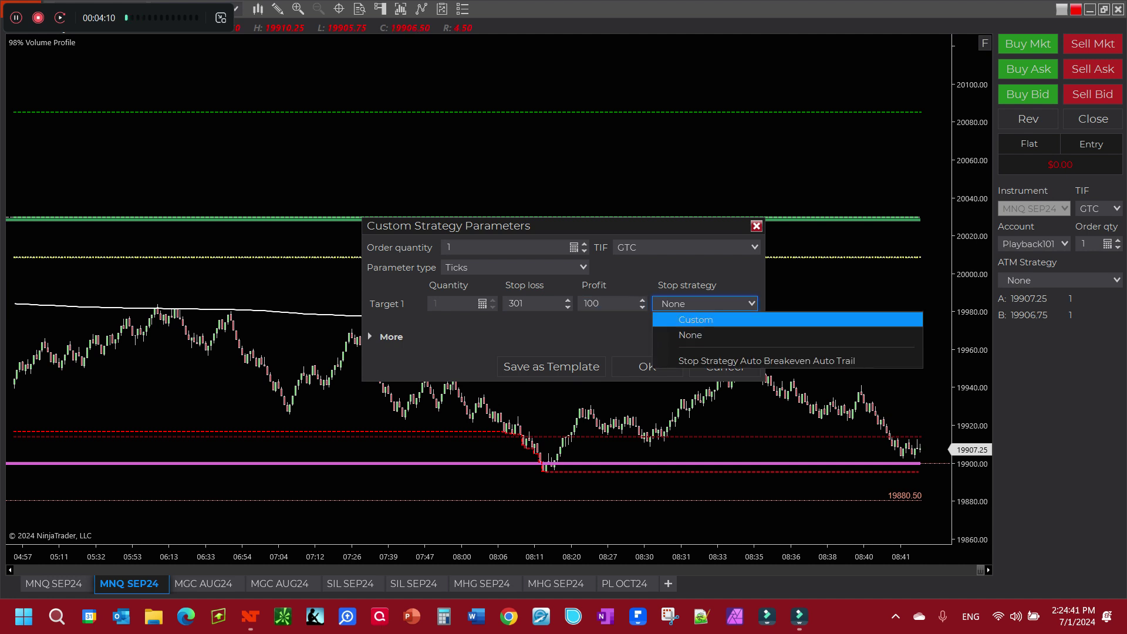
pyautogui.press('Return')
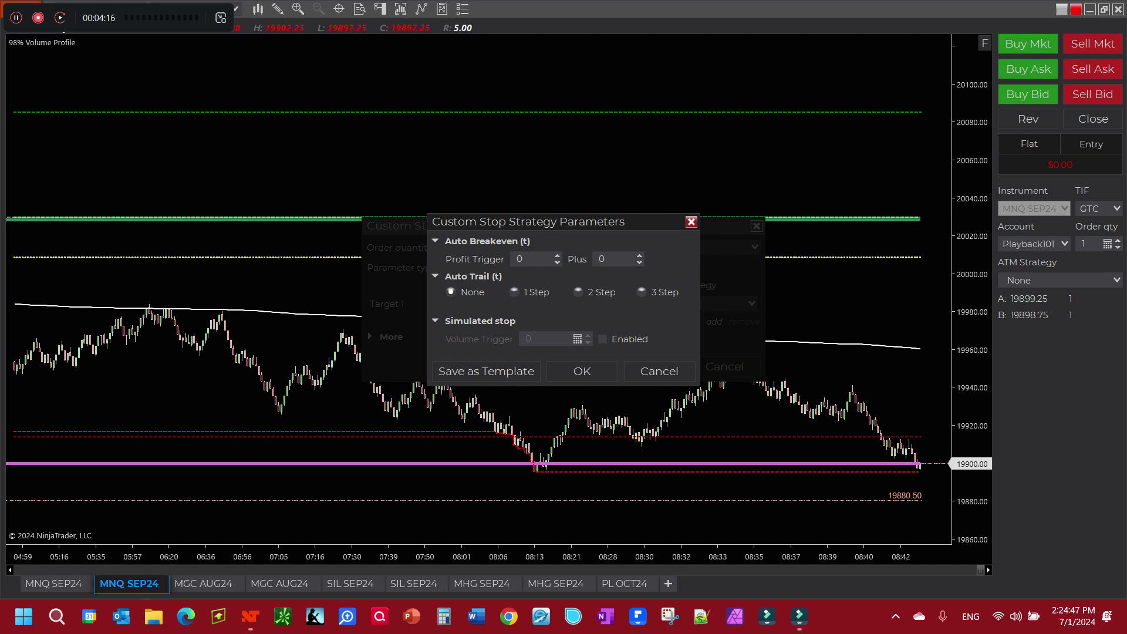
pyautogui.click(531, 259)
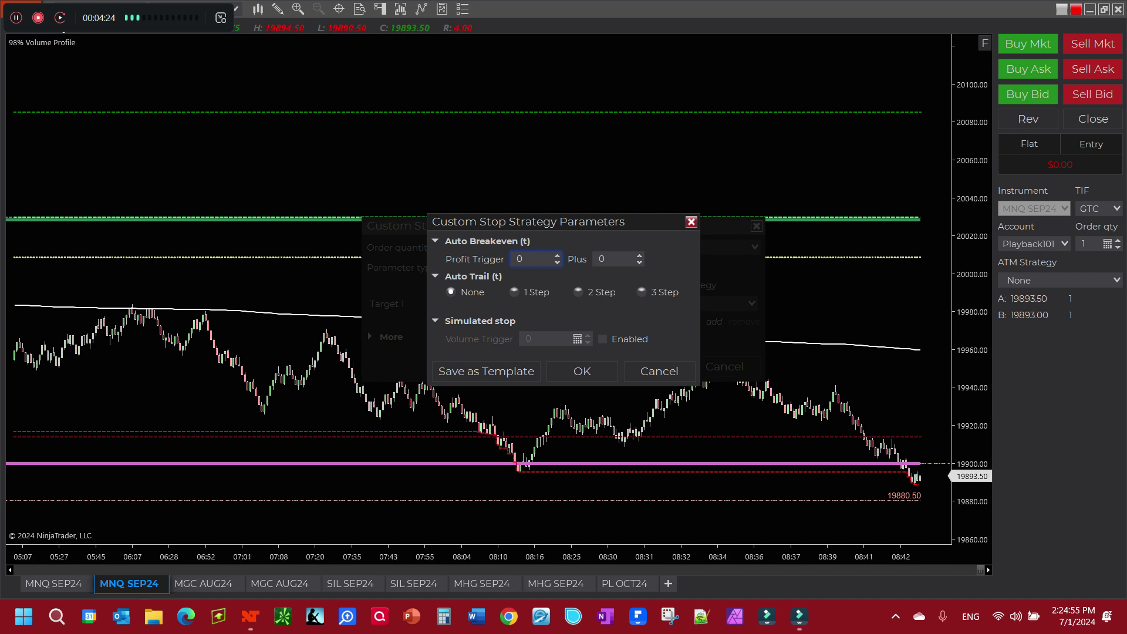
pyautogui.click(520, 258)
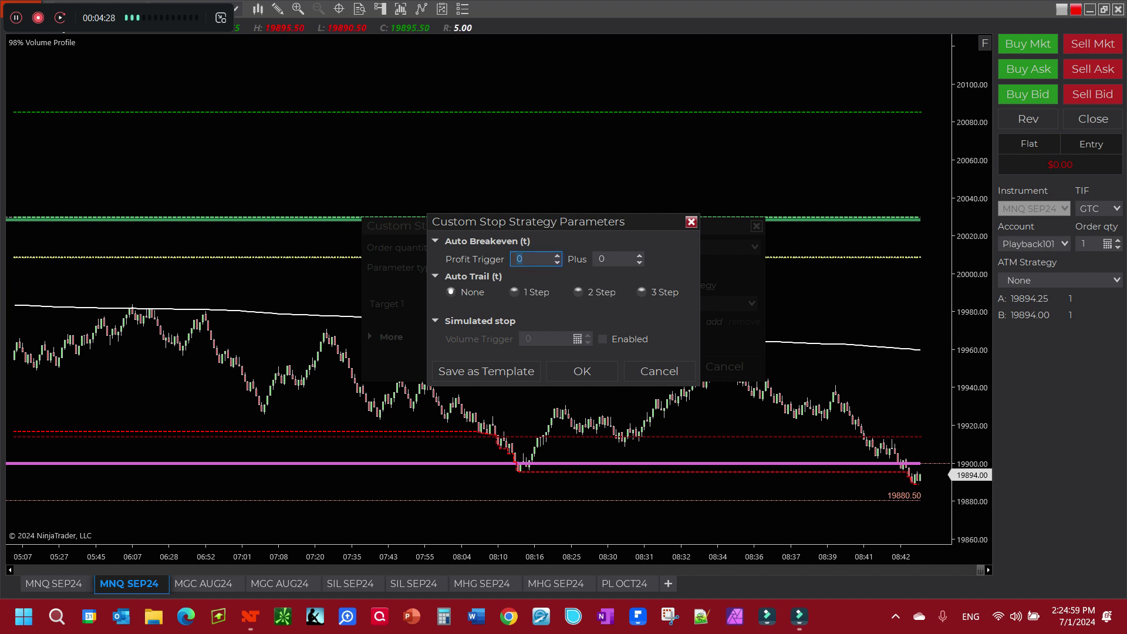
pyautogui.write('1')
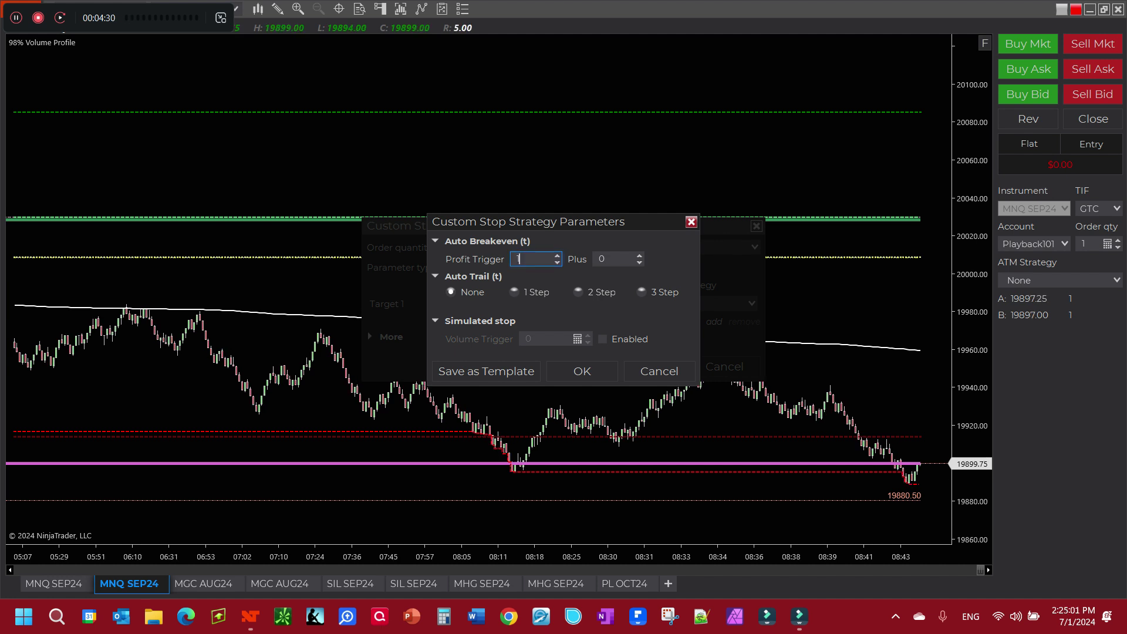
pyautogui.write('0')
pyautogui.press('Tab')
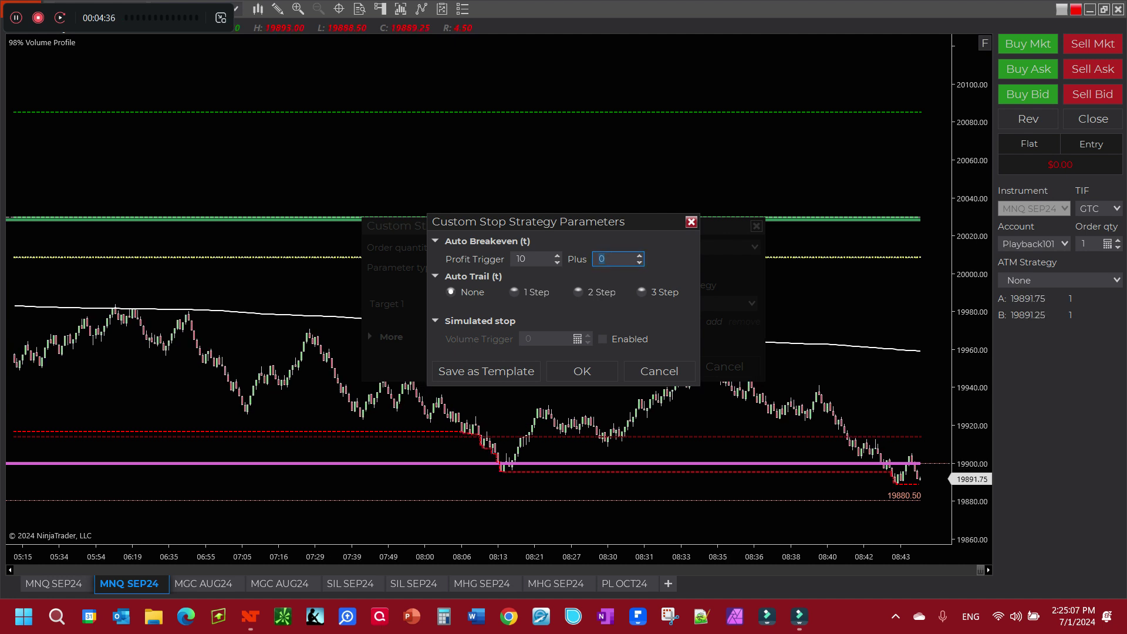
pyautogui.write('1')
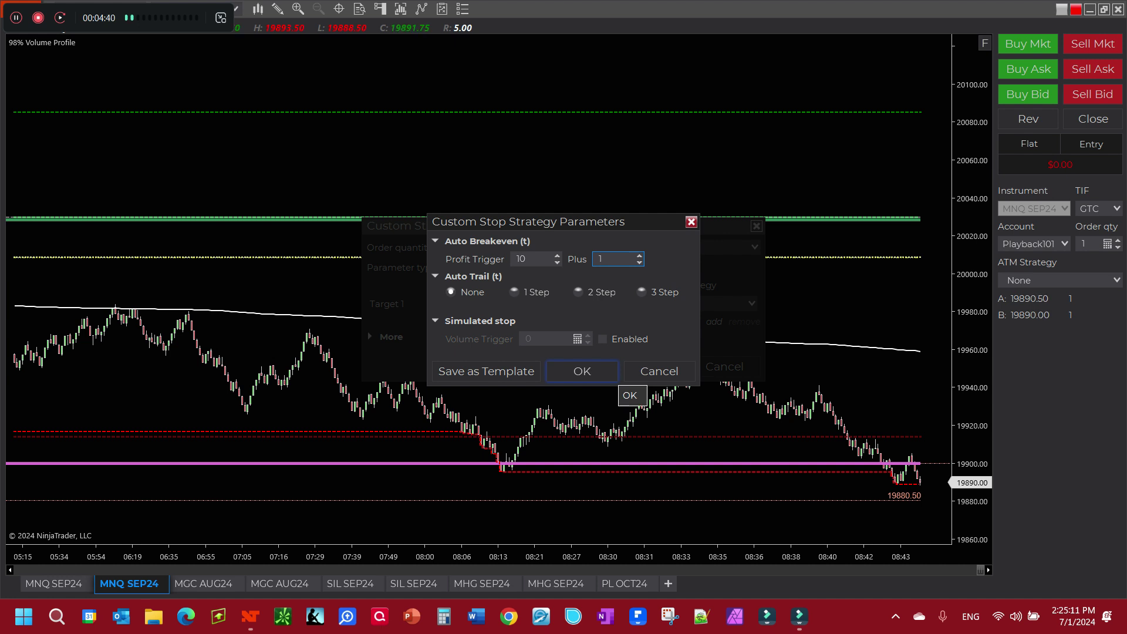
pyautogui.click(613, 376)
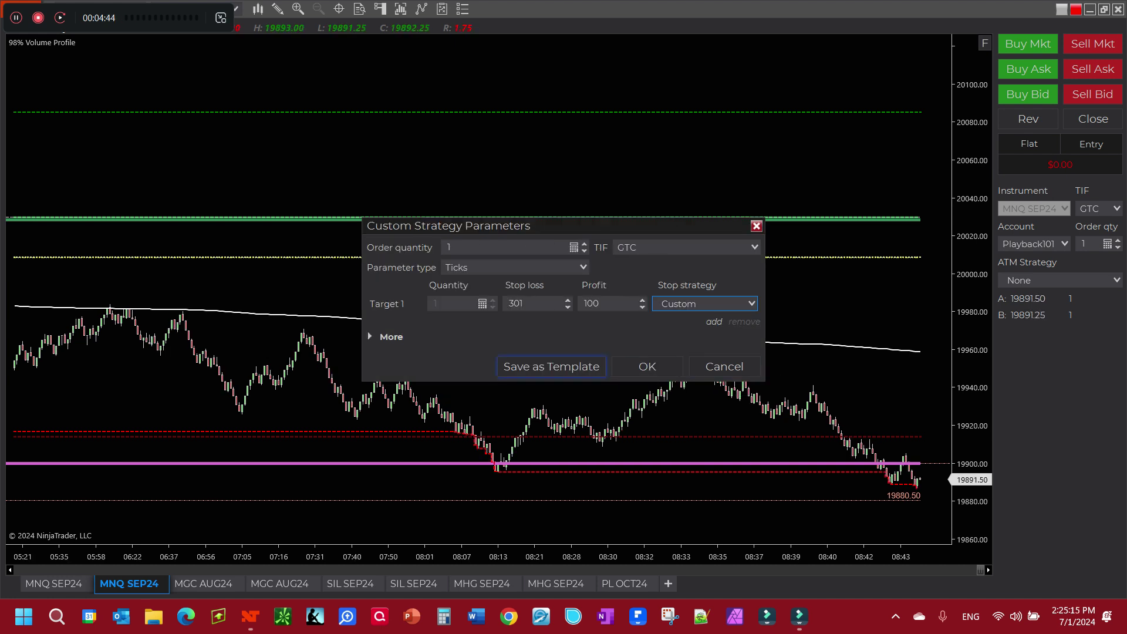
# Look at the ATM template saving options, dismiss them unsaved, and apply the custom strategy to the chart.
pyautogui.click(550, 366)
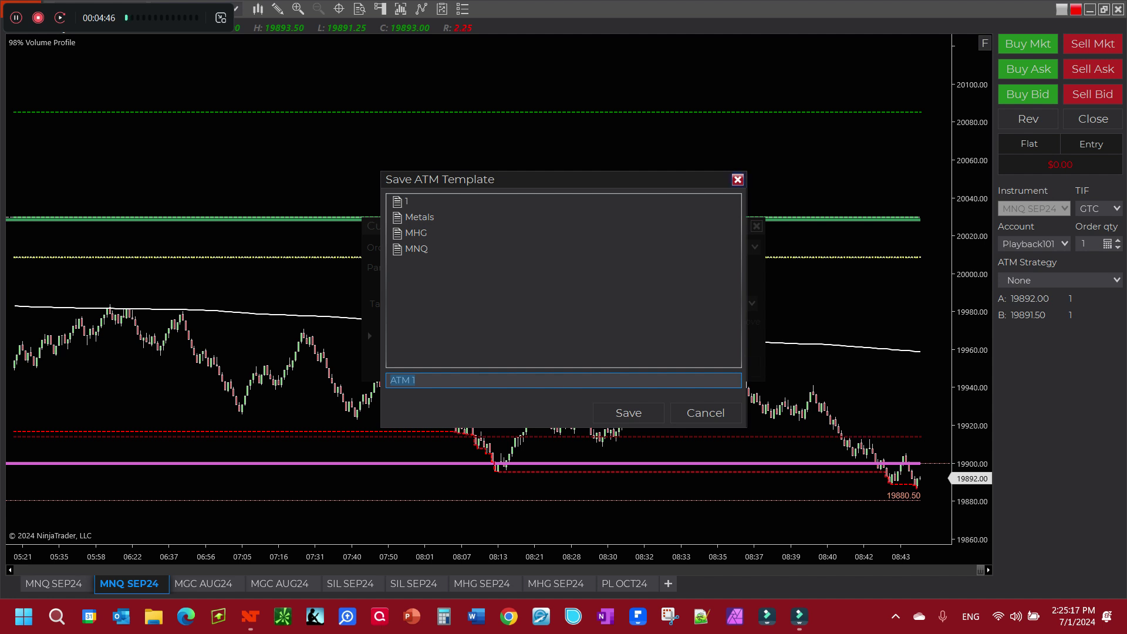
pyautogui.click(738, 179)
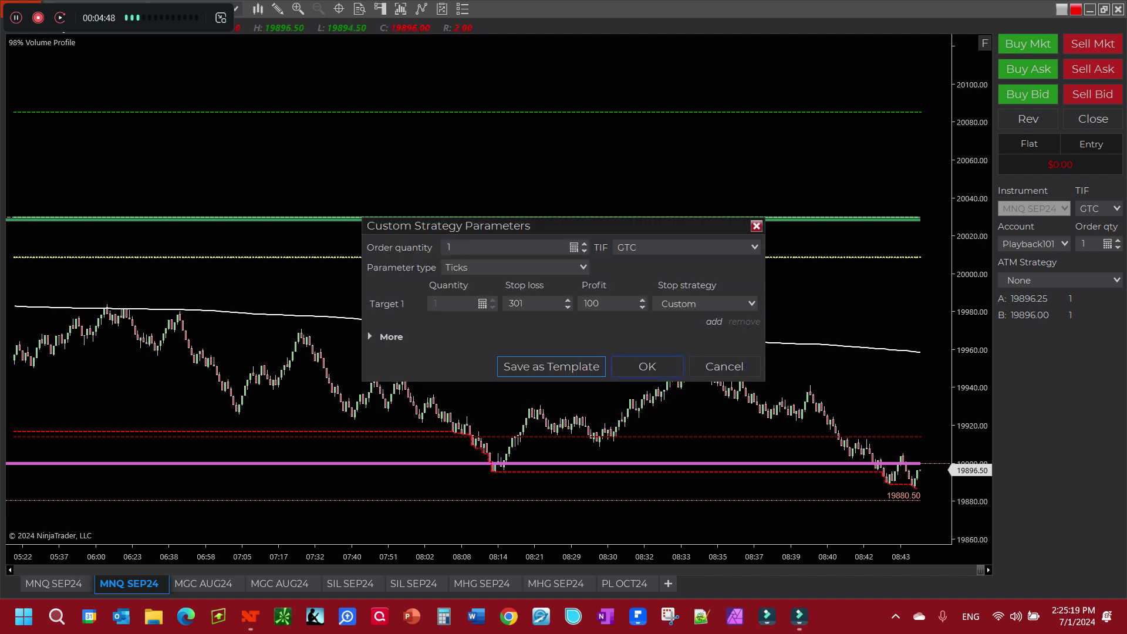
pyautogui.press('Return')
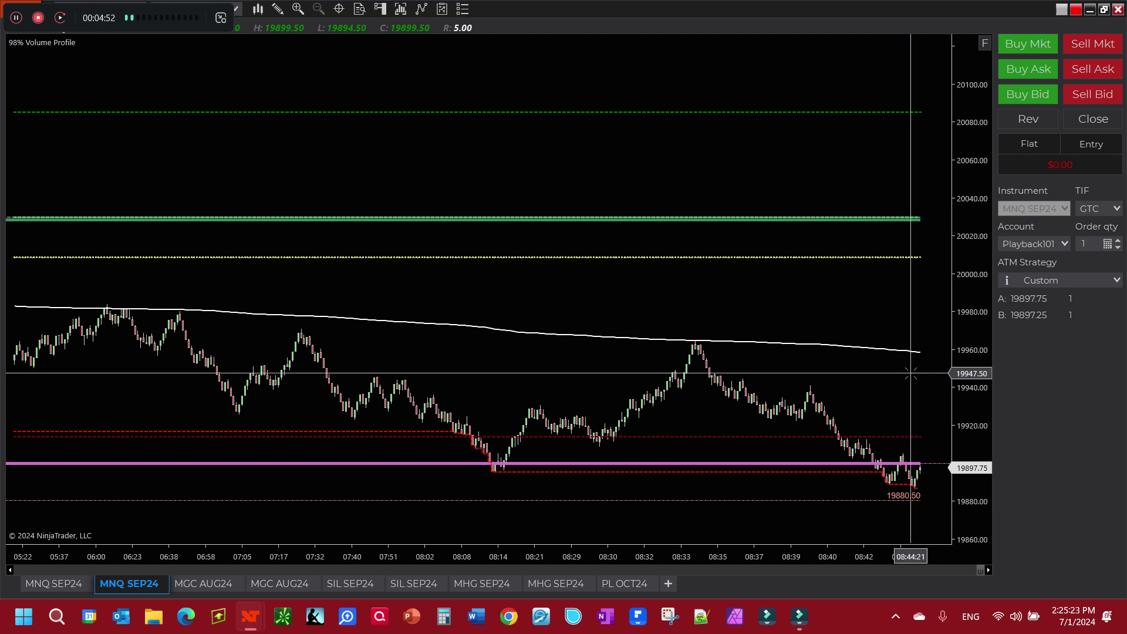
# Place two successive market buy orders for 1 MNQ SEP24 contract using the custom ATM strategy.
pyautogui.moveTo(910, 393); pyautogui.dragTo(846, 347)
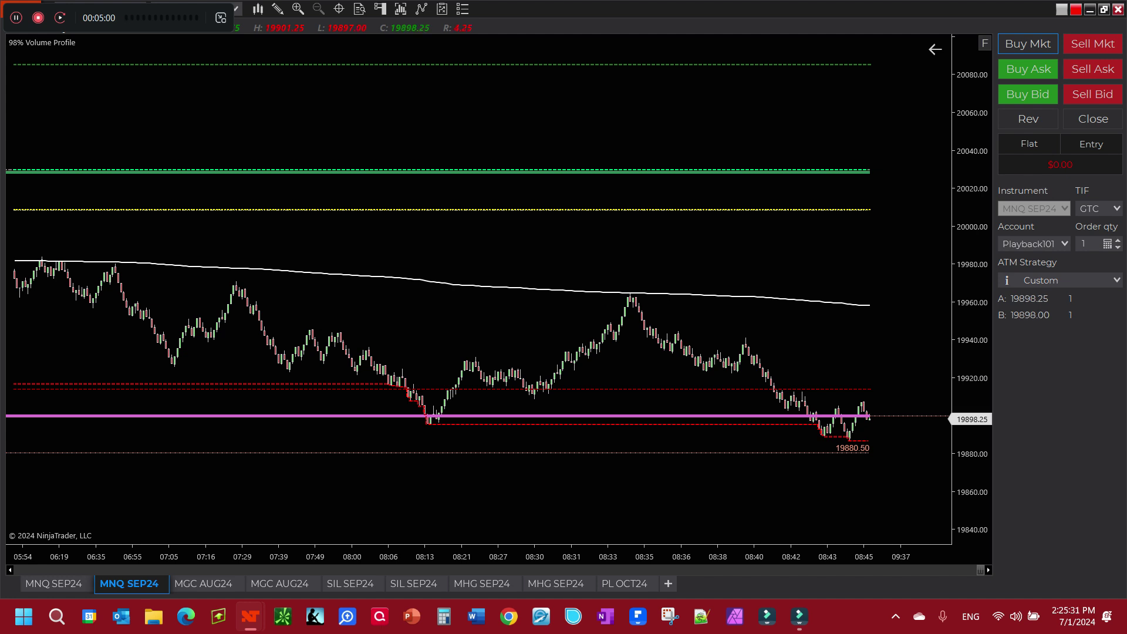
pyautogui.click(1028, 44)
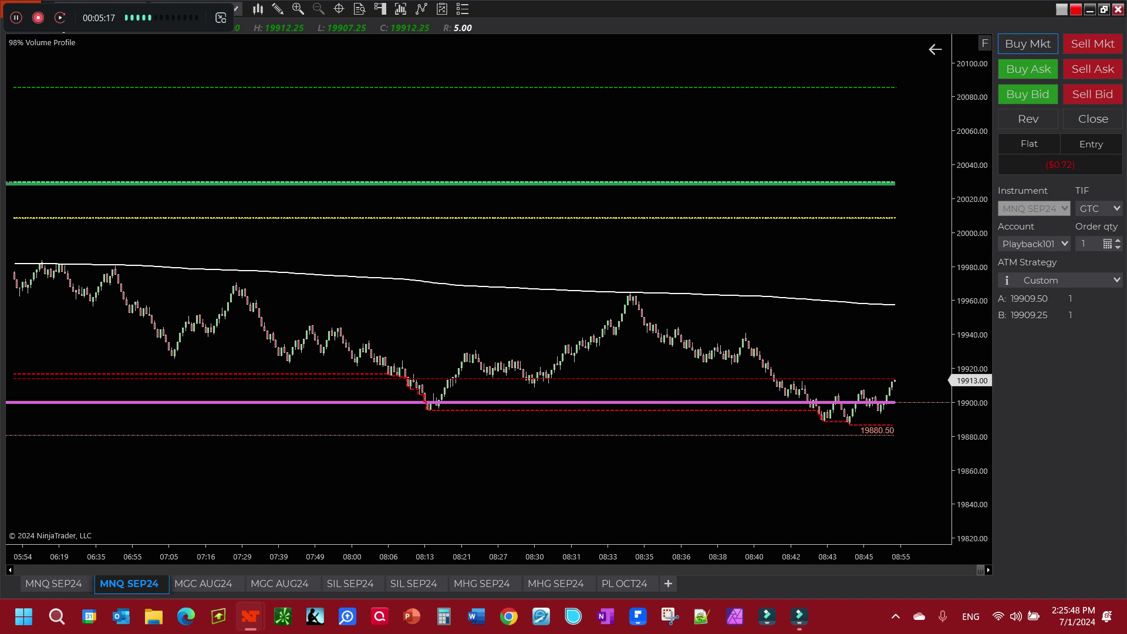
pyautogui.click(1027, 44)
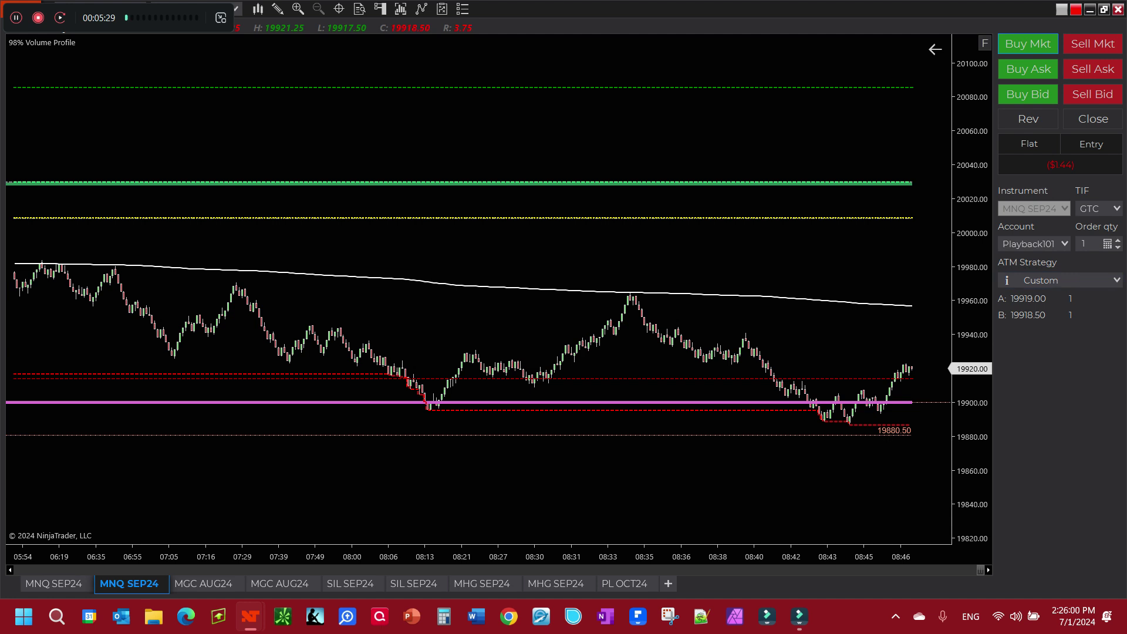
# Edit the custom ATM strategy: set the stop loss to 30 ticks and the auto breakeven profit trigger to 20 ticks.
pyautogui.click(1094, 280)
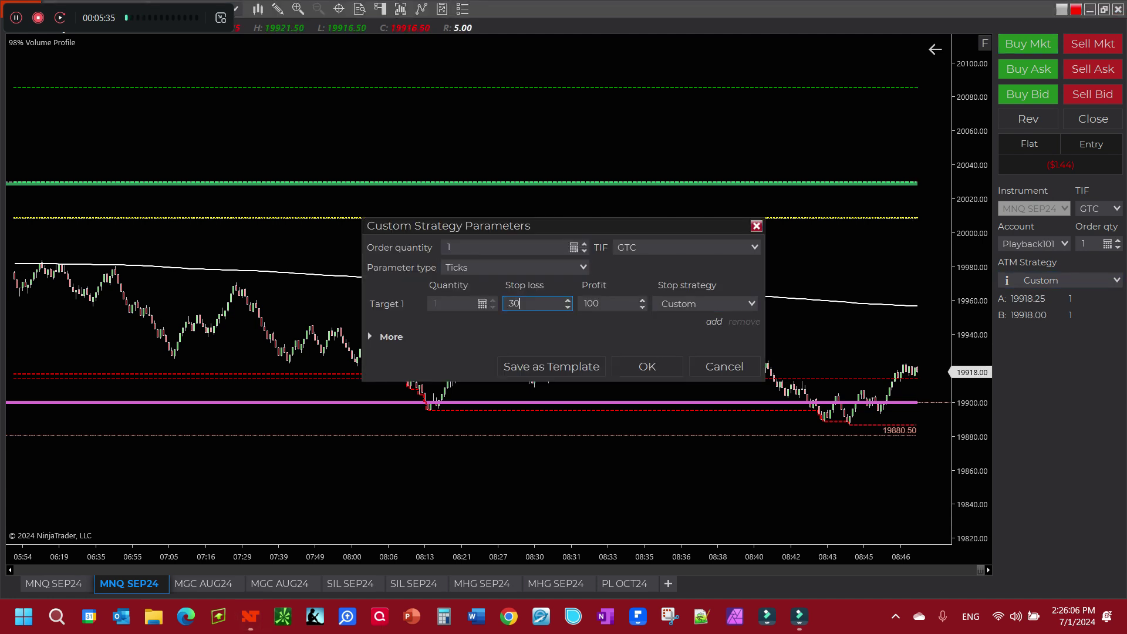
pyautogui.click(729, 304)
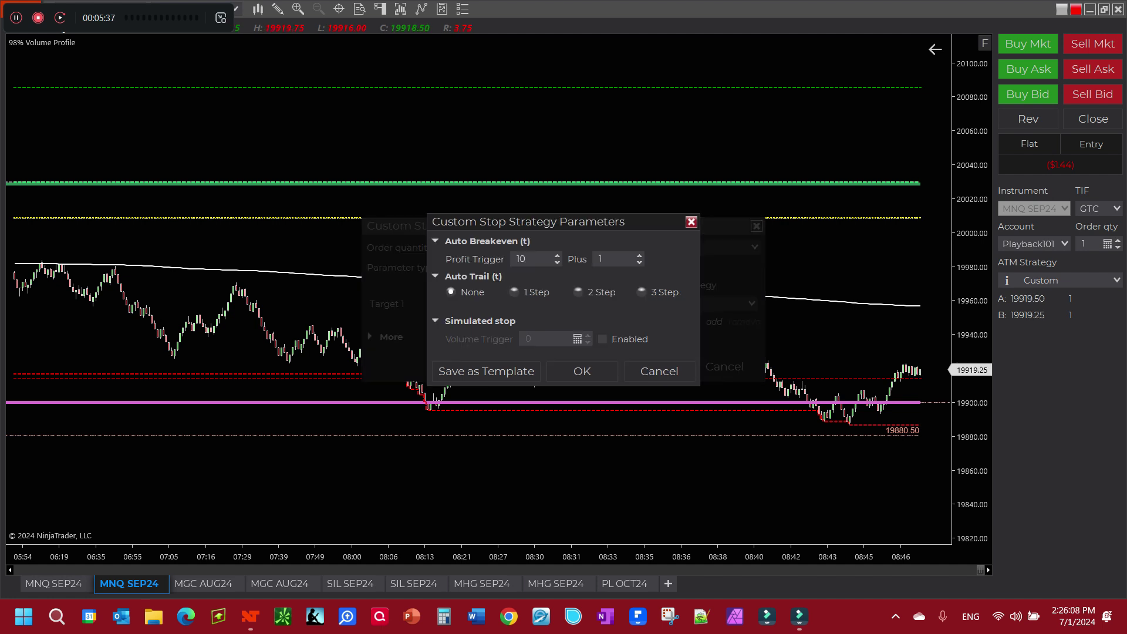
pyautogui.doubleClick(521, 258)
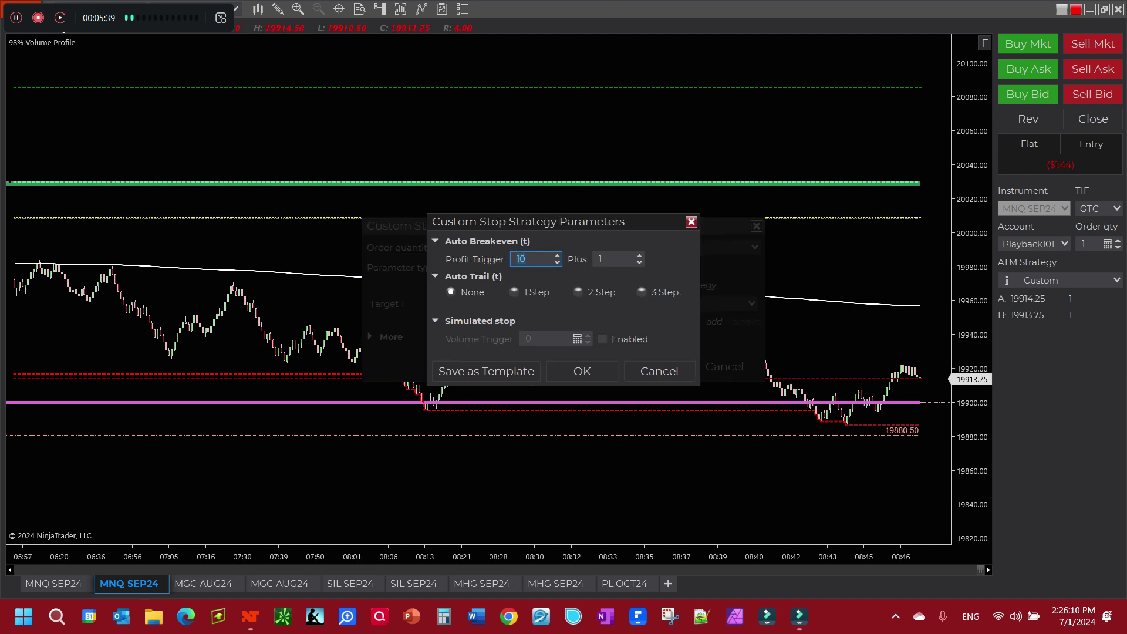
pyautogui.write('1')
pyautogui.press('BackSpace')
pyautogui.write('2')
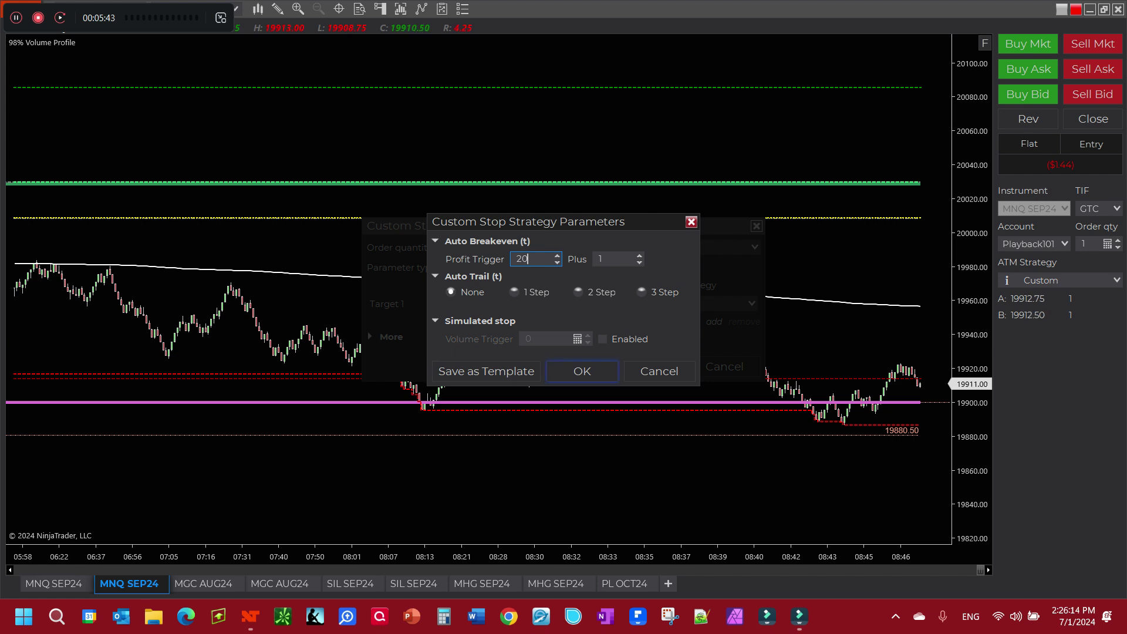
pyautogui.press('Return')
pyautogui.press('Return')
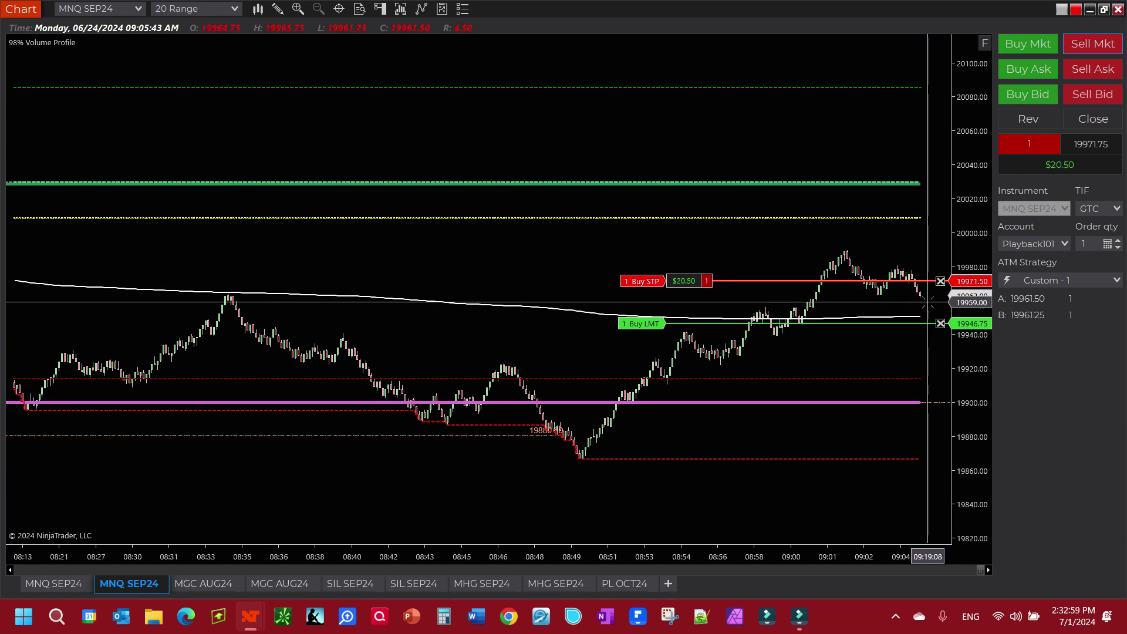
# Try setting the buy stop order's quantity to 2, and move the order down to about 19969.25 on the chart.
pyautogui.click(631, 283)
pyautogui.scroll(1, 631, 283)
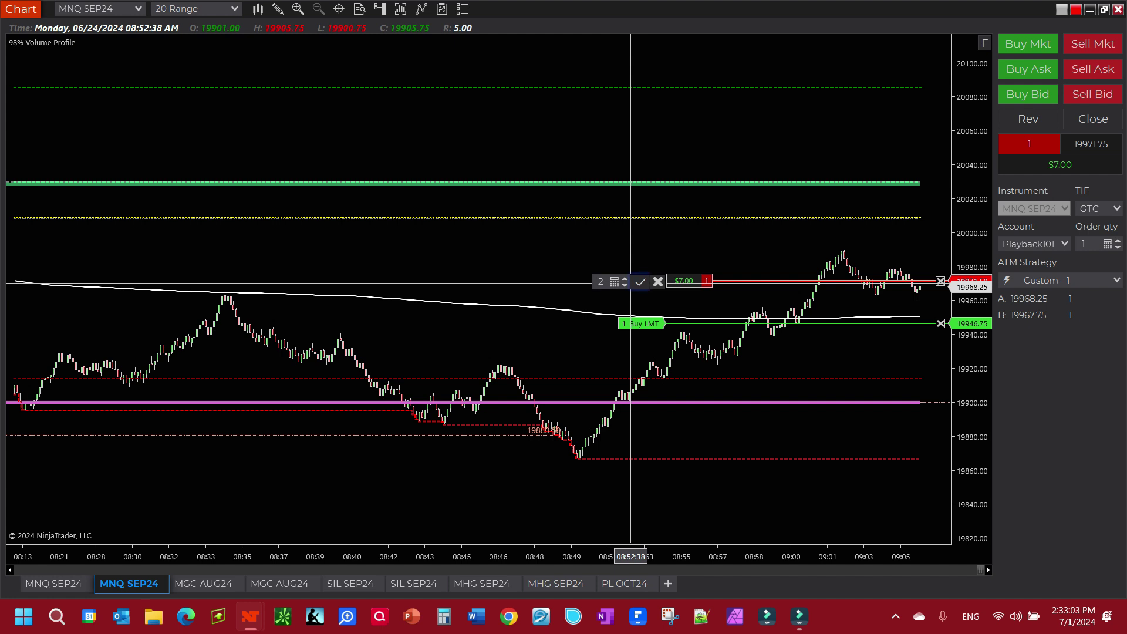
pyautogui.click(641, 282)
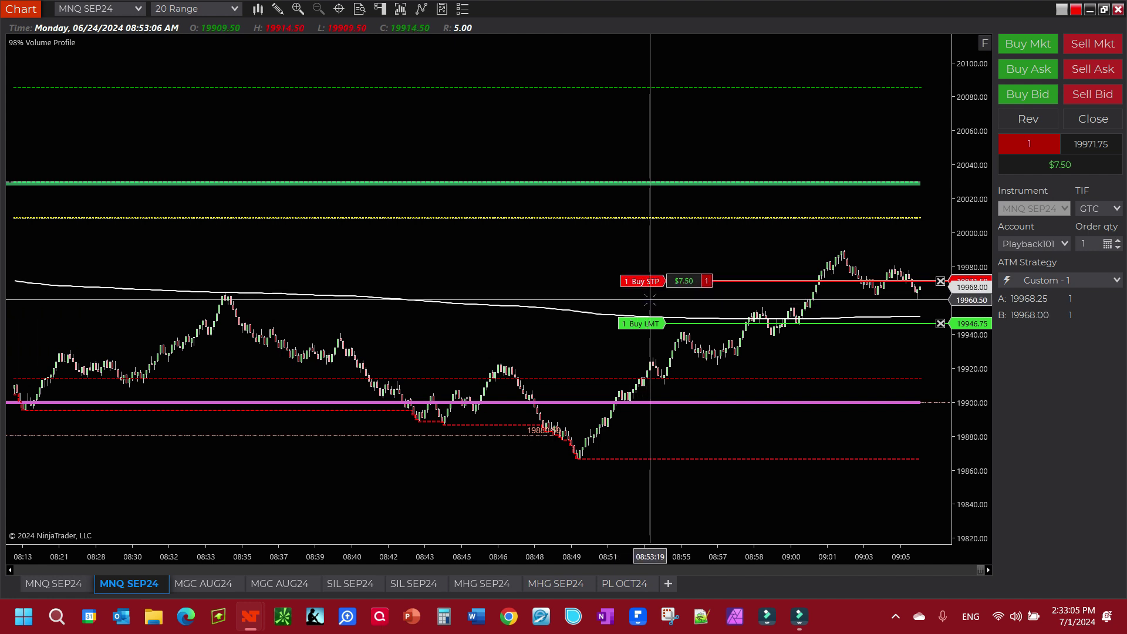
pyautogui.click(643, 285)
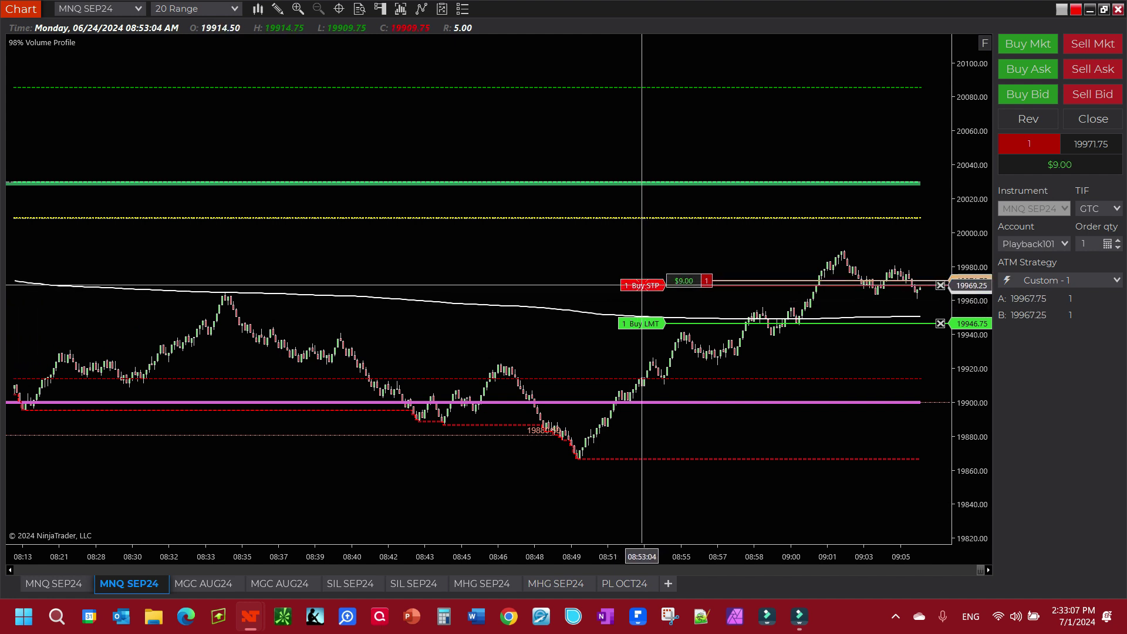